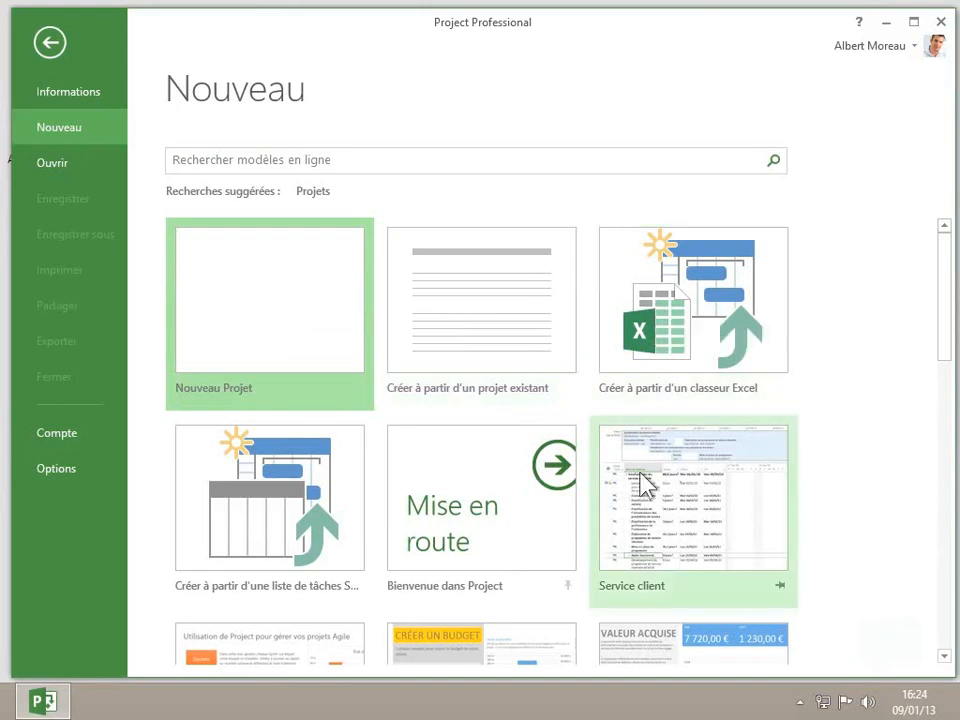
- Browse the project template gallery and preview the Démarrage d'un plan d'entreprise template
scroll(642, 483, down, 1)
scroll(642, 483, down, 3)
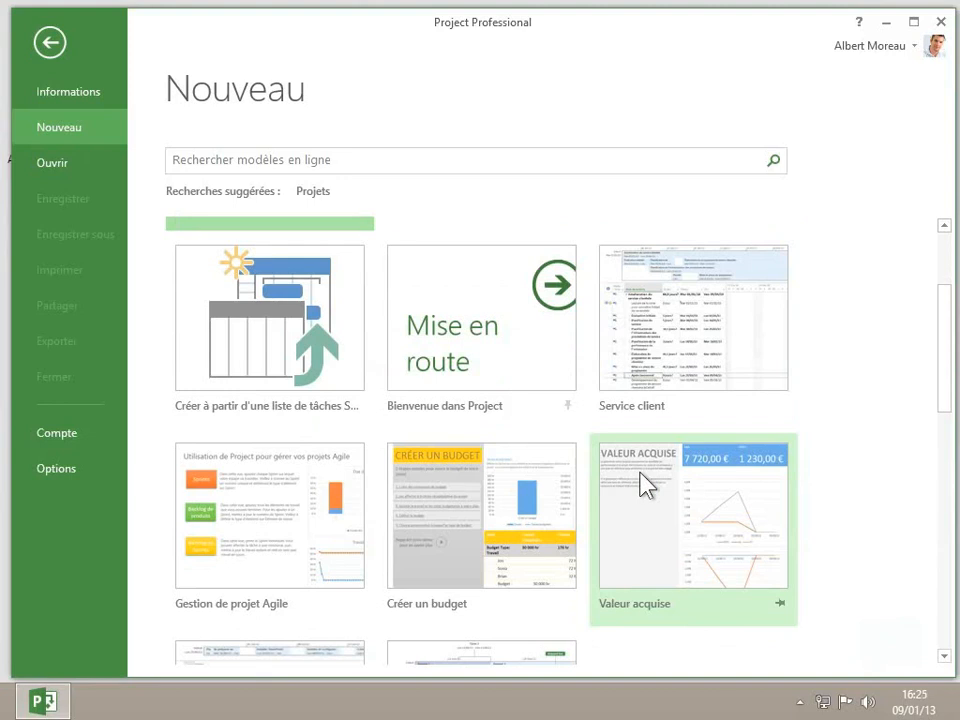
scroll(663, 540, down, 5)
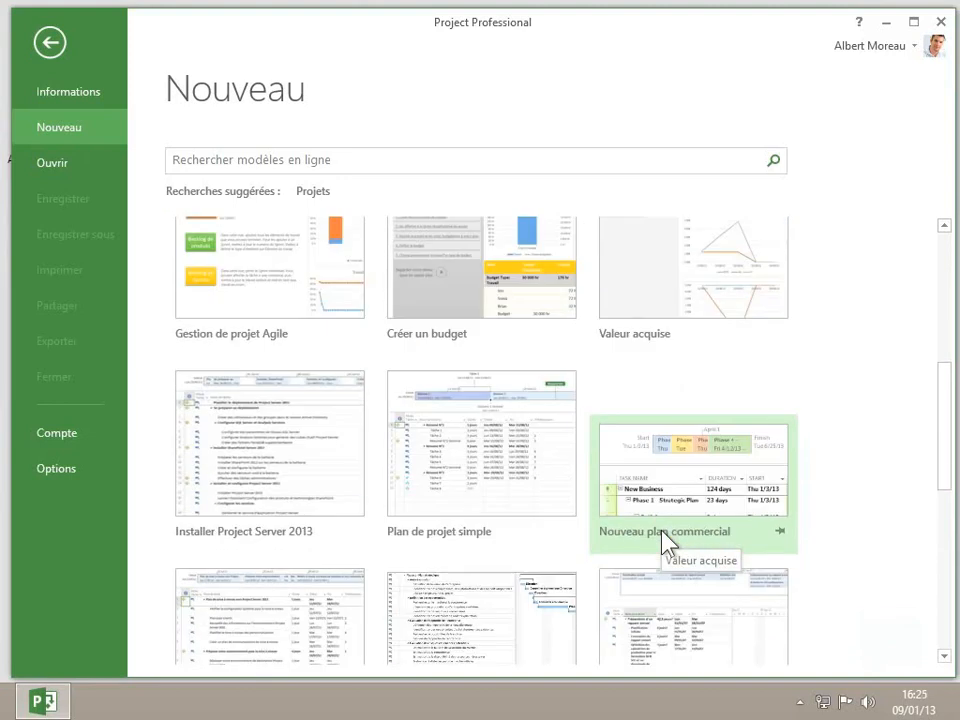
scroll(665, 540, down, 4)
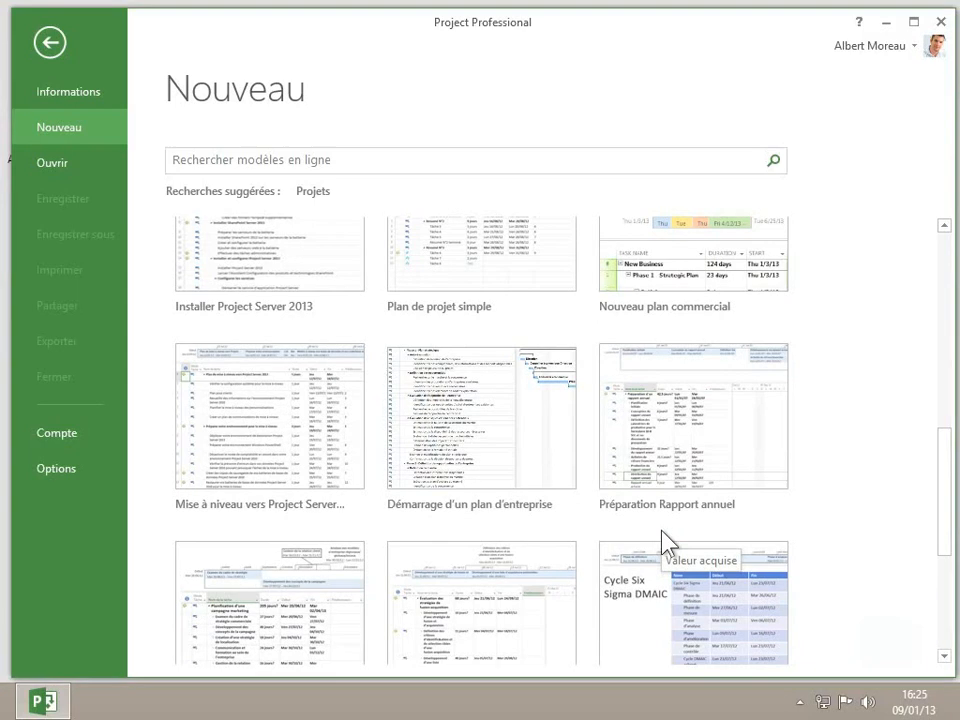
click(518, 424)
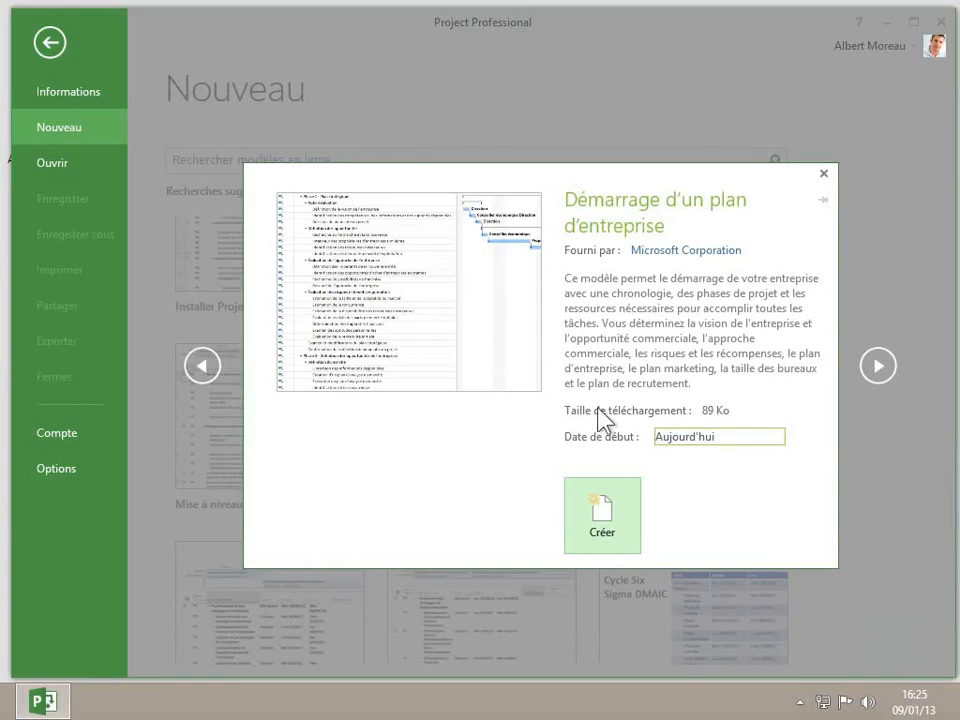
click(711, 436)
- Create a project from the Préparation Rapport annuel template with the start date 23/01/13
click(878, 366)
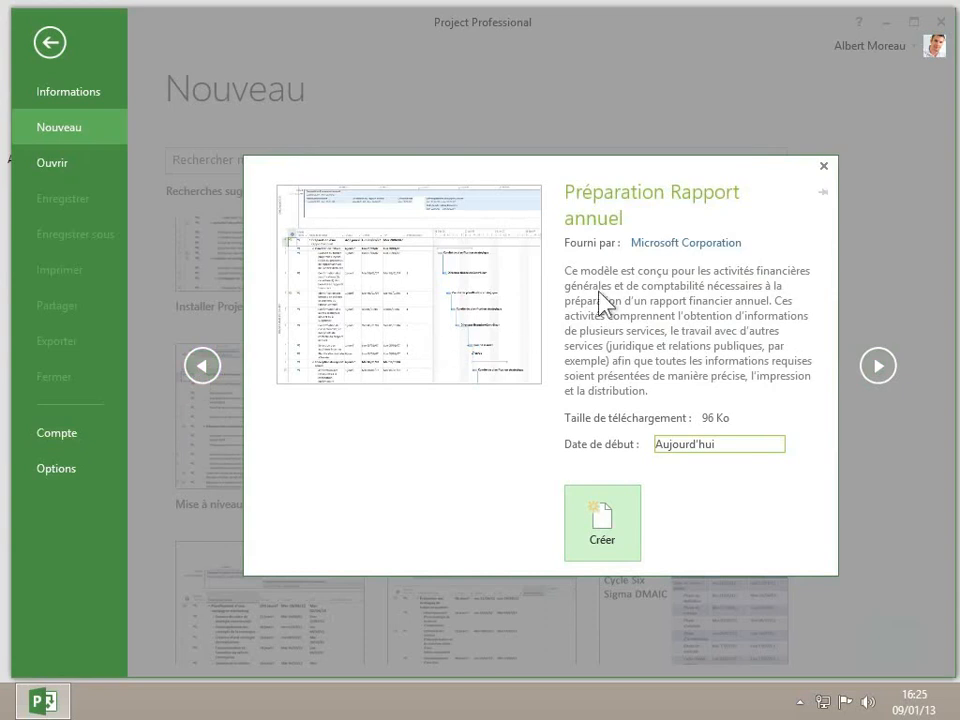
click(731, 443)
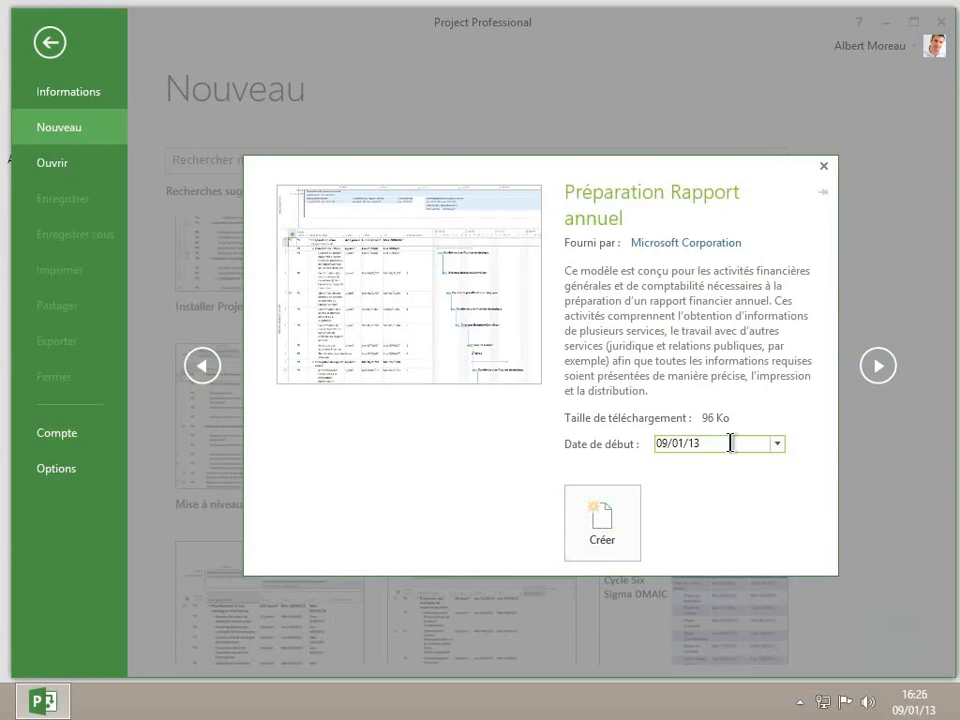
click(777, 444)
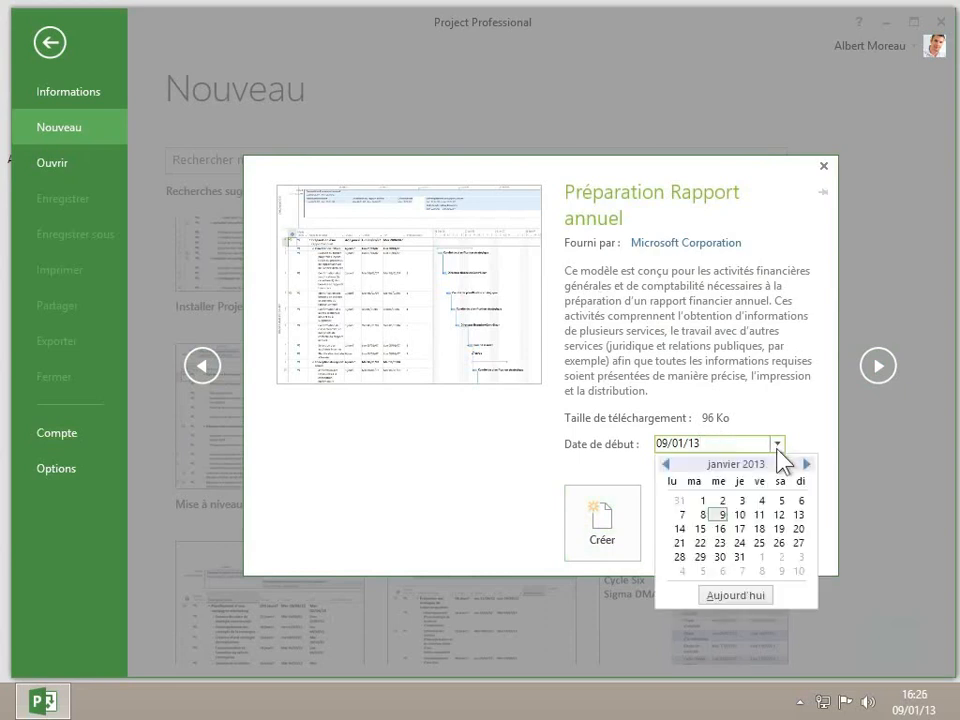
click(721, 542)
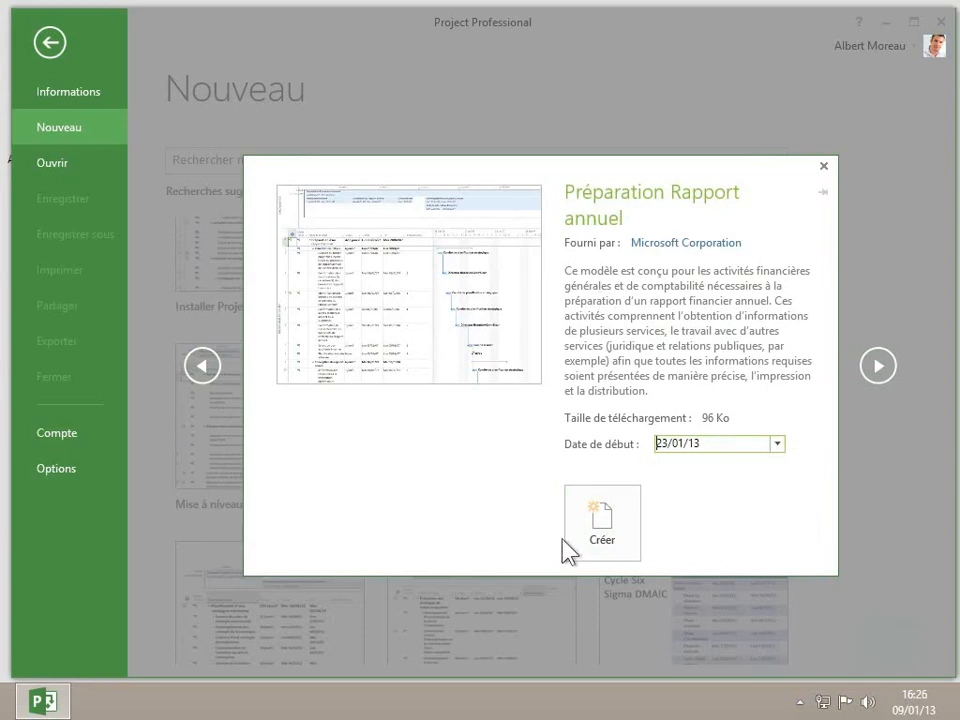
click(606, 542)
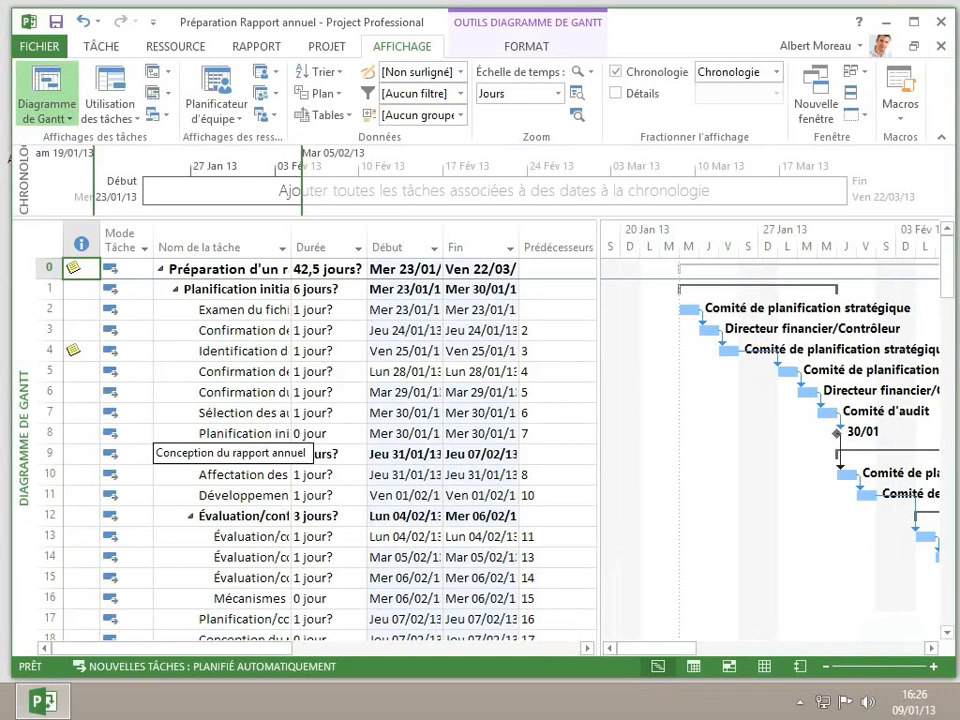
- Rename summary task 9 as "Conception du rapport annuel homotic"
click(282, 456)
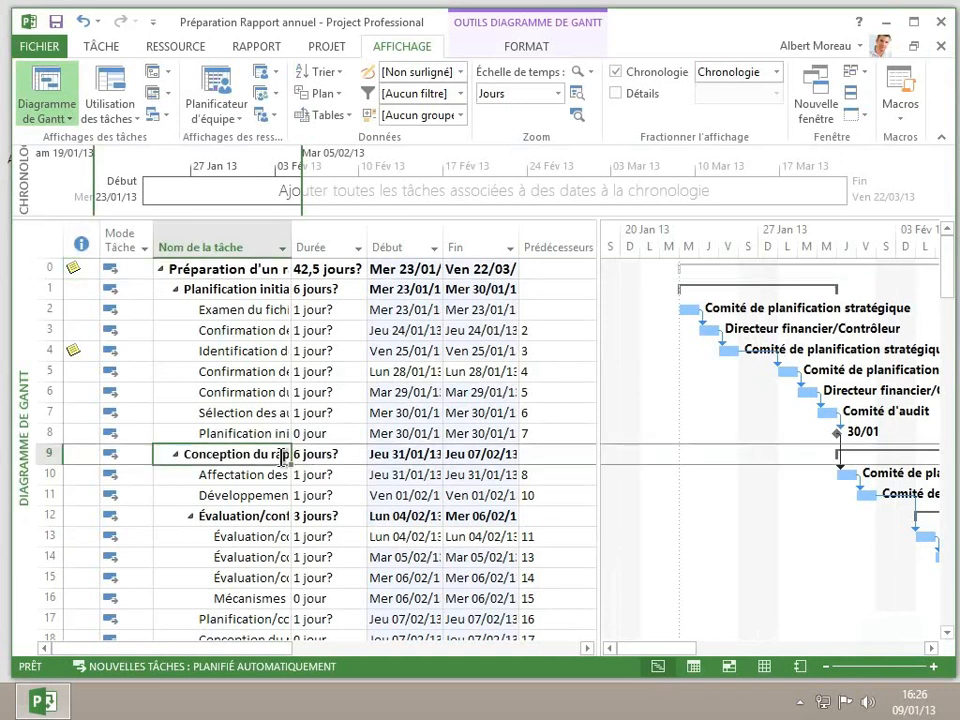
click(282, 456)
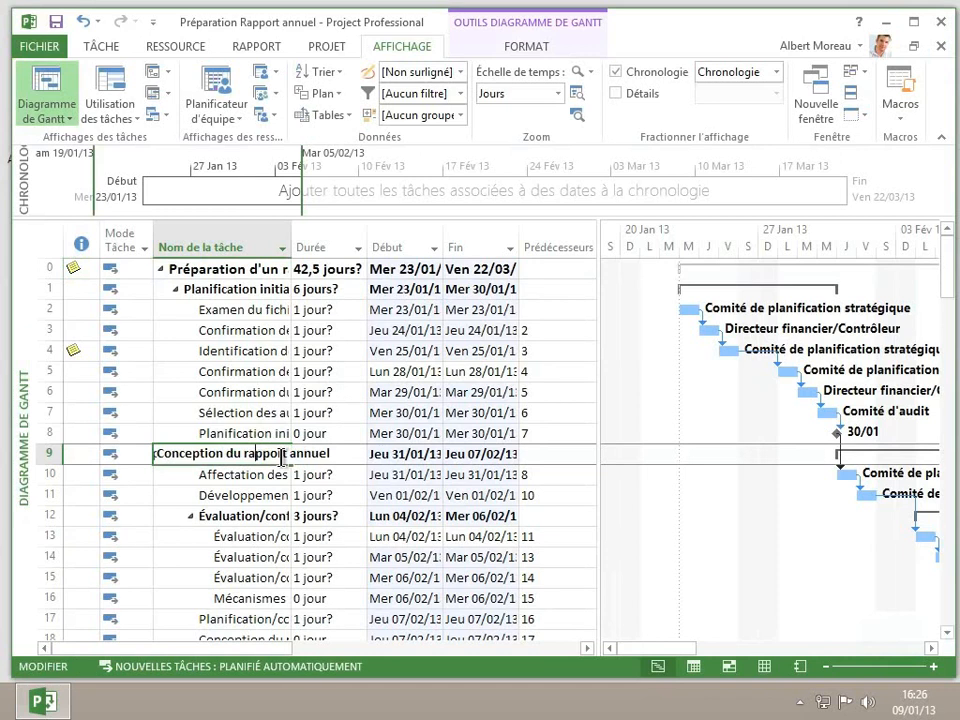
click(345, 454)
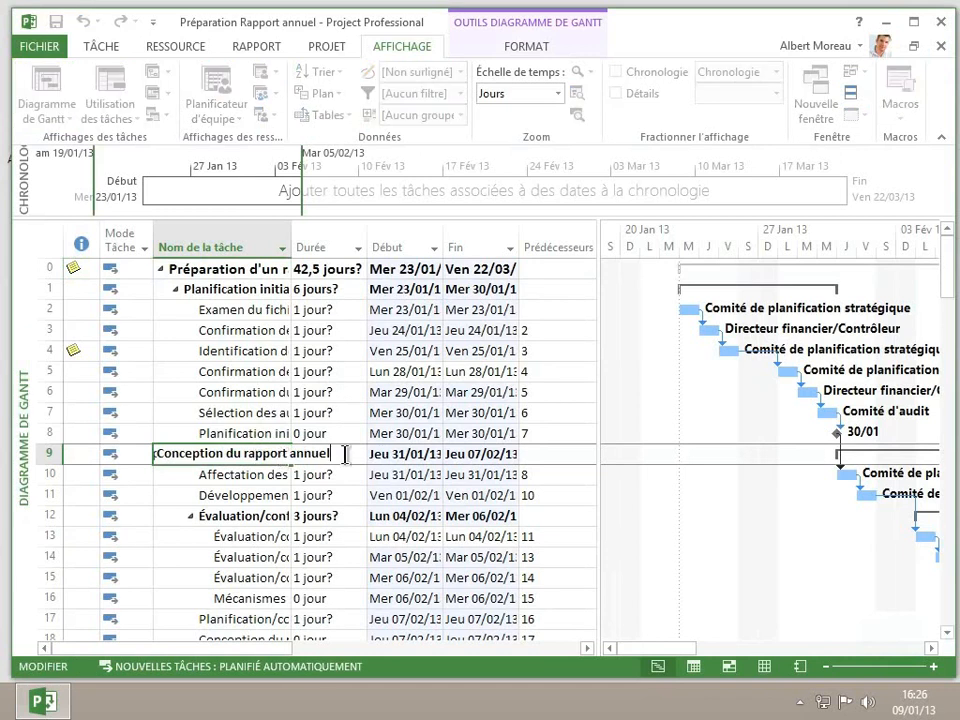
text(homo)
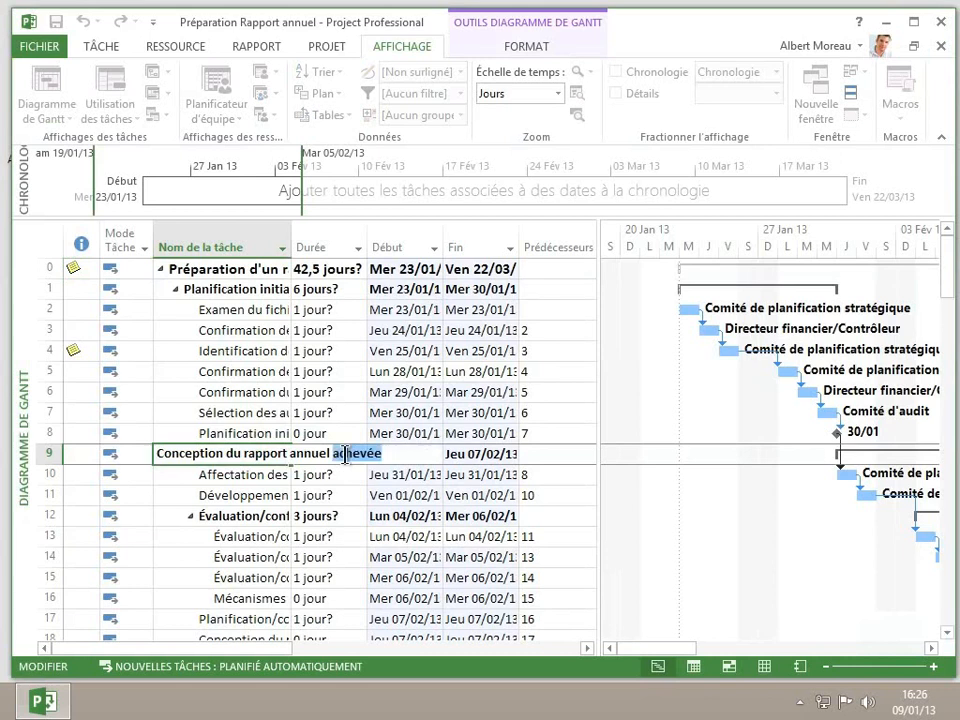
text(tic)
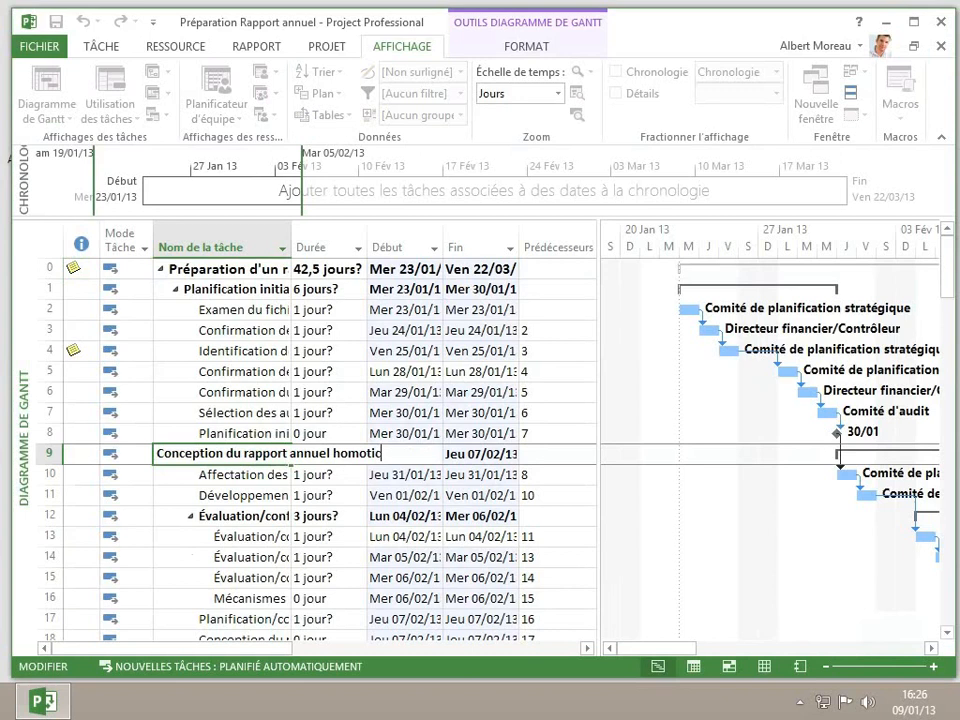
key(Return)
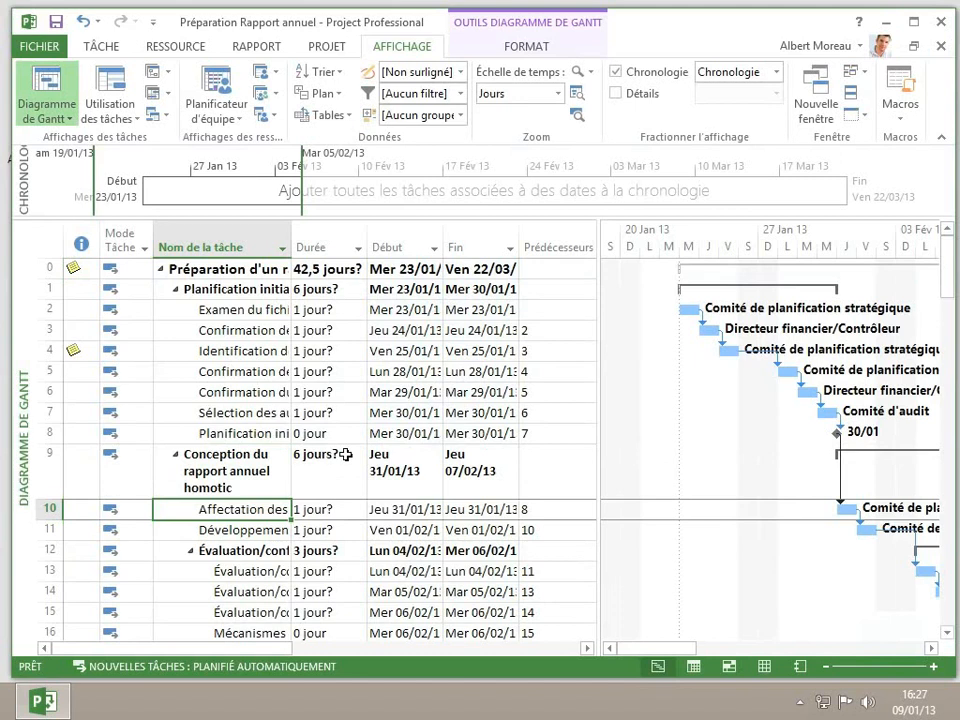
- Create a new project from the existing project file Site Internet.mpp
click(50, 50)
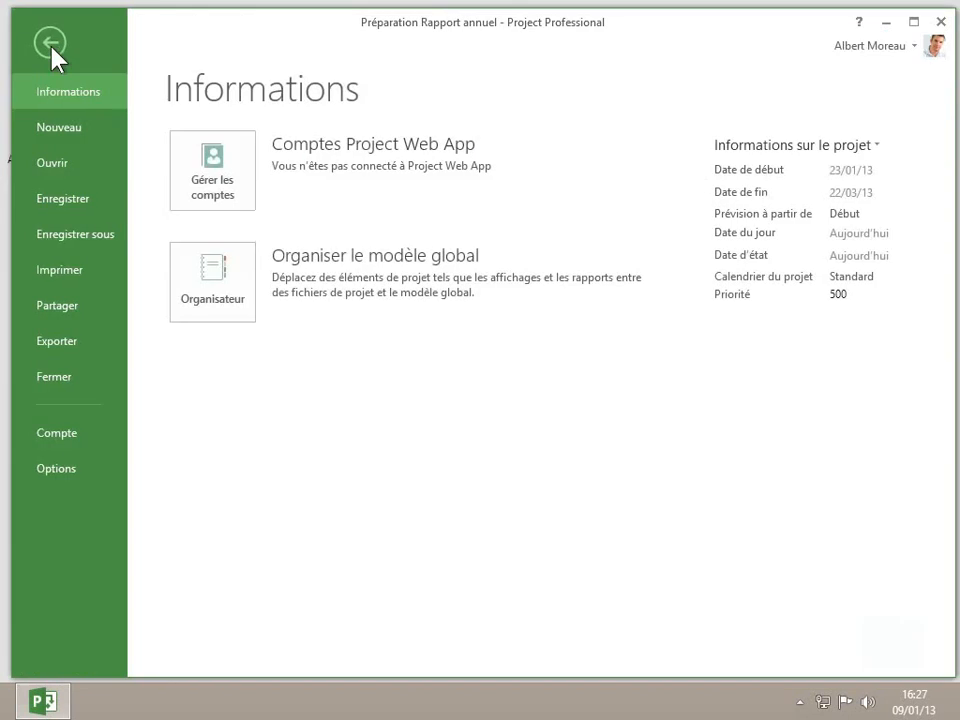
click(60, 135)
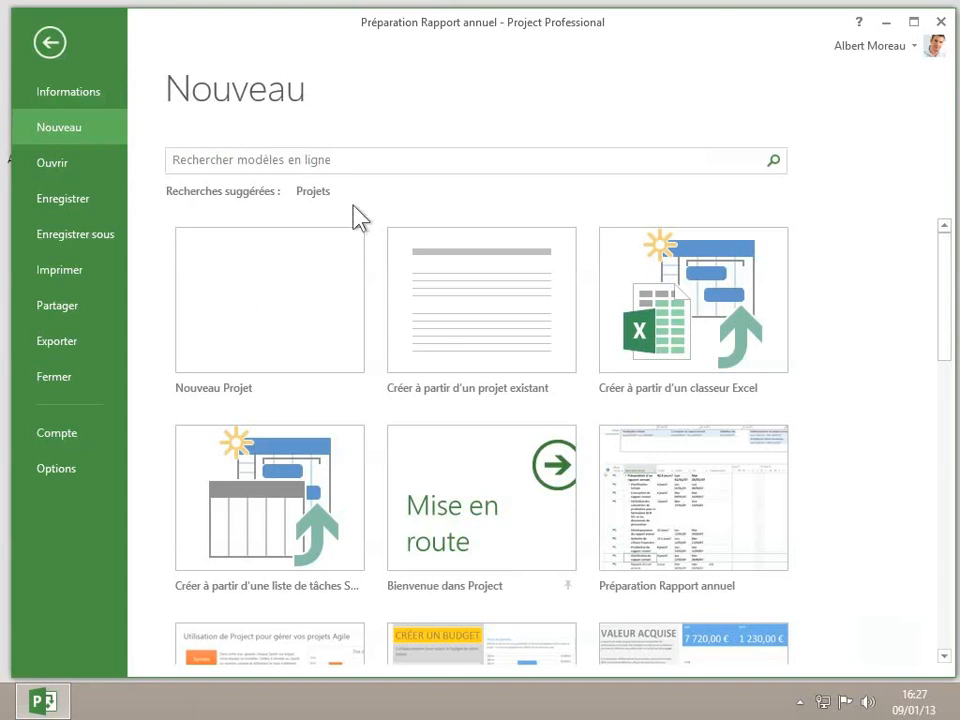
click(467, 313)
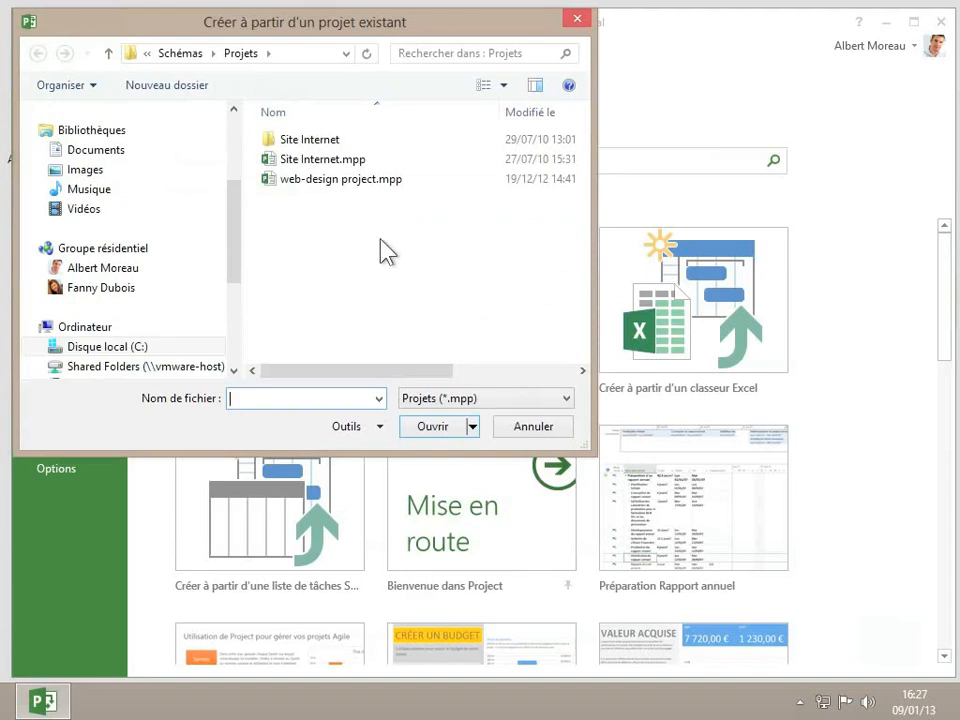
click(332, 166)
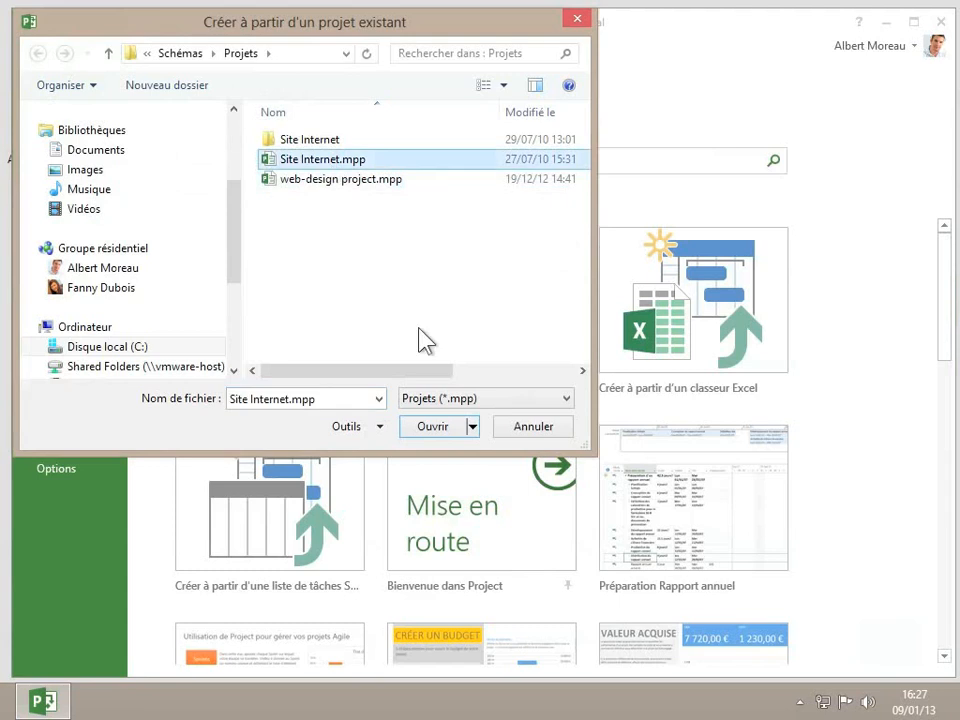
click(439, 428)
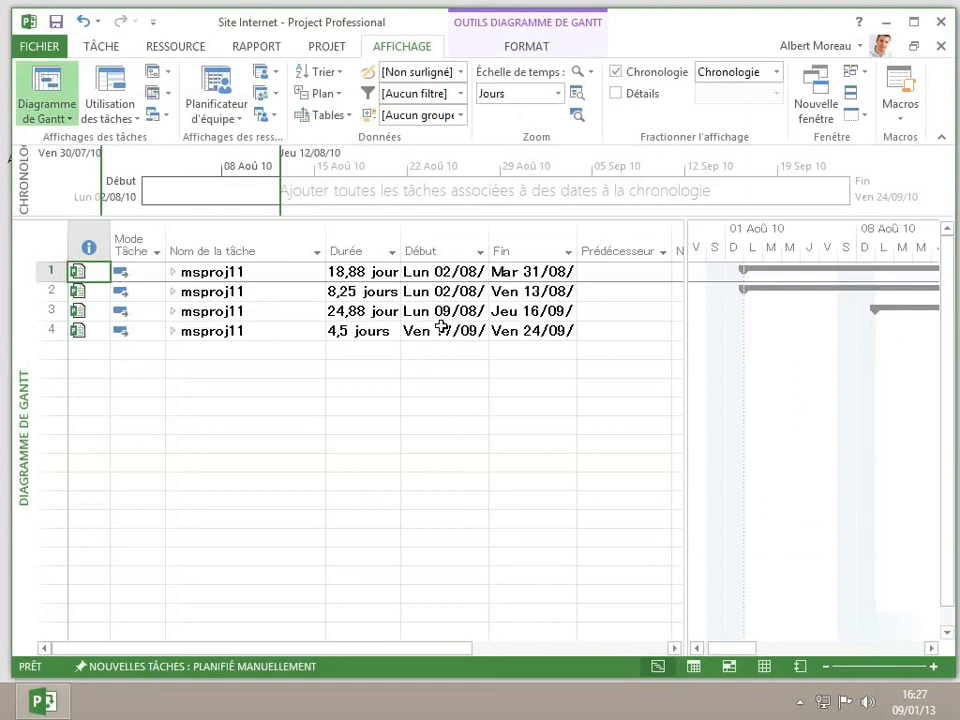
- Close the Site Internet project and the Préparation Rapport annuel project, discarding the changes in the latter
click(938, 48)
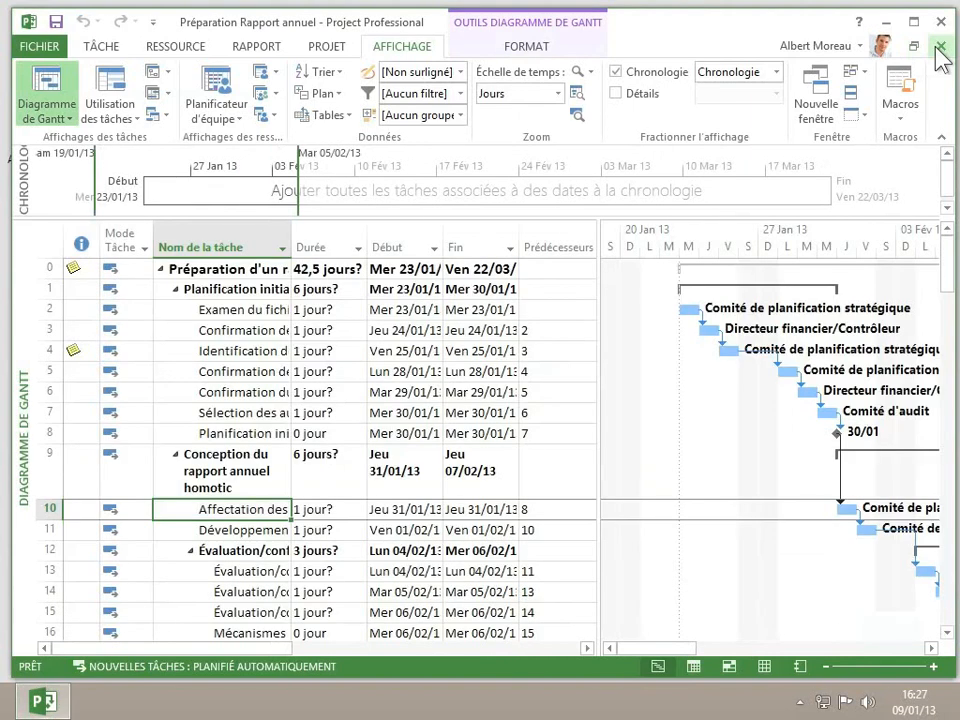
click(938, 48)
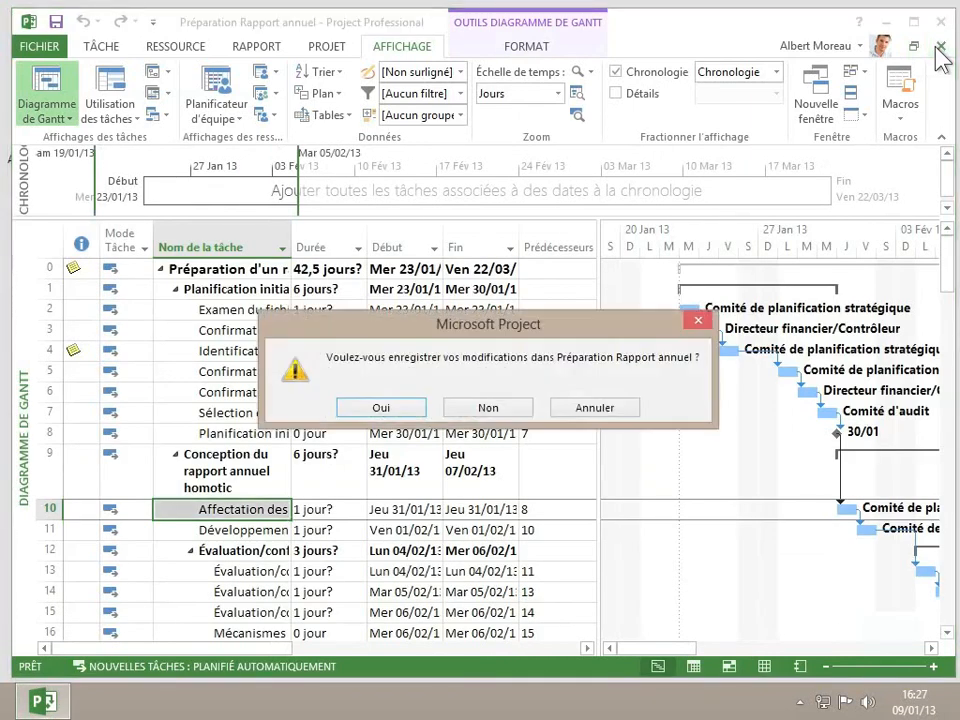
click(488, 408)
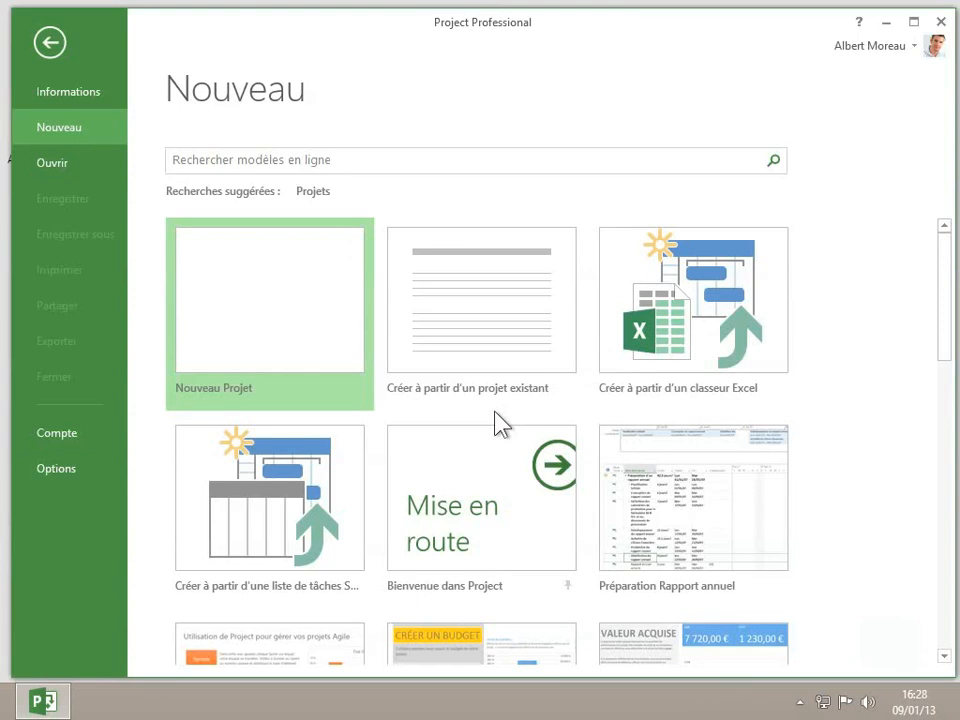
- Search the online templates for "projet" in the Professionnel category and preview the Créer un budget template
click(381, 160)
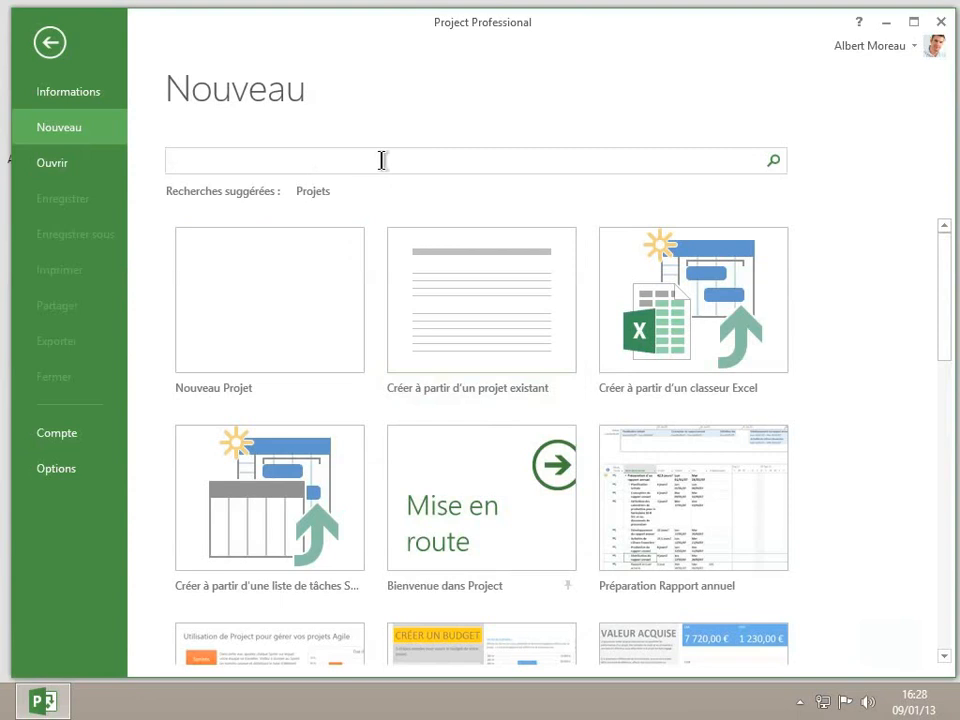
text(projet)
key(Return)
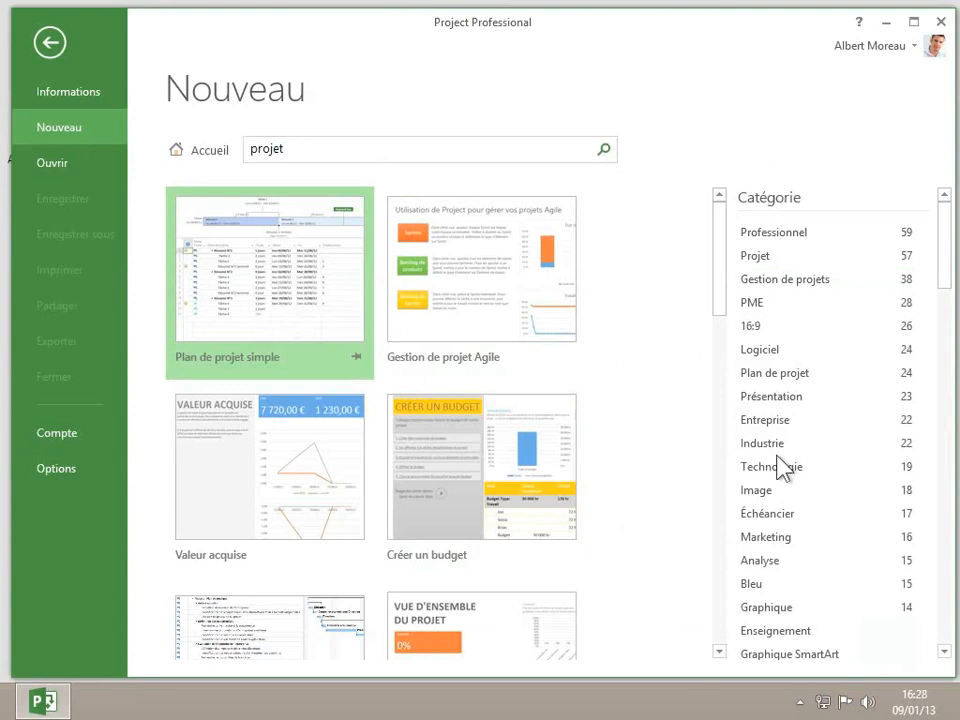
click(775, 234)
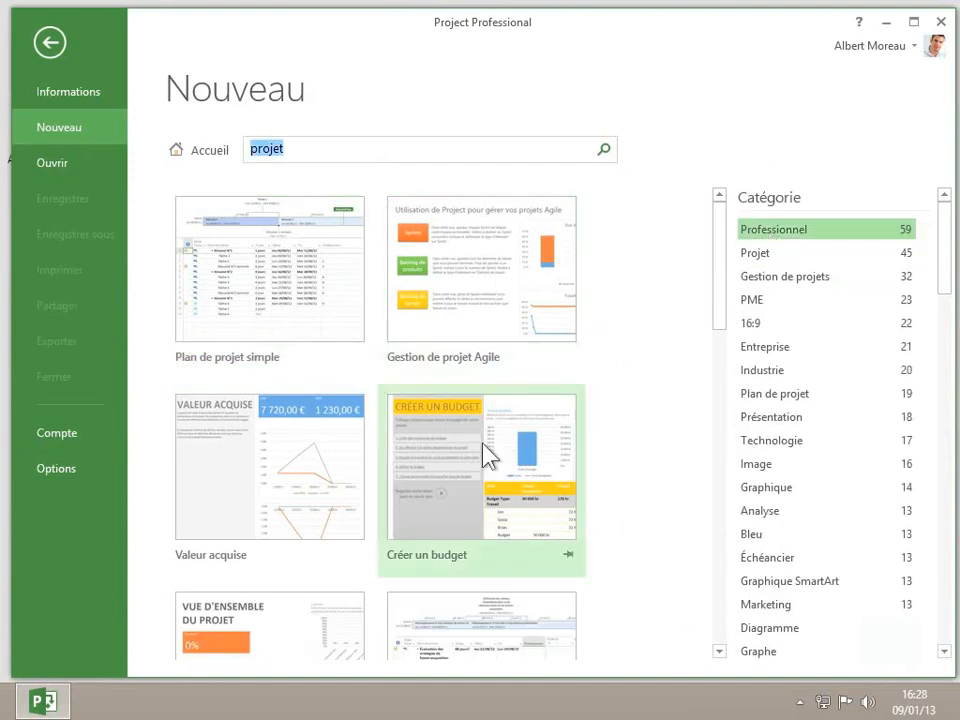
scroll(485, 455, down, 3)
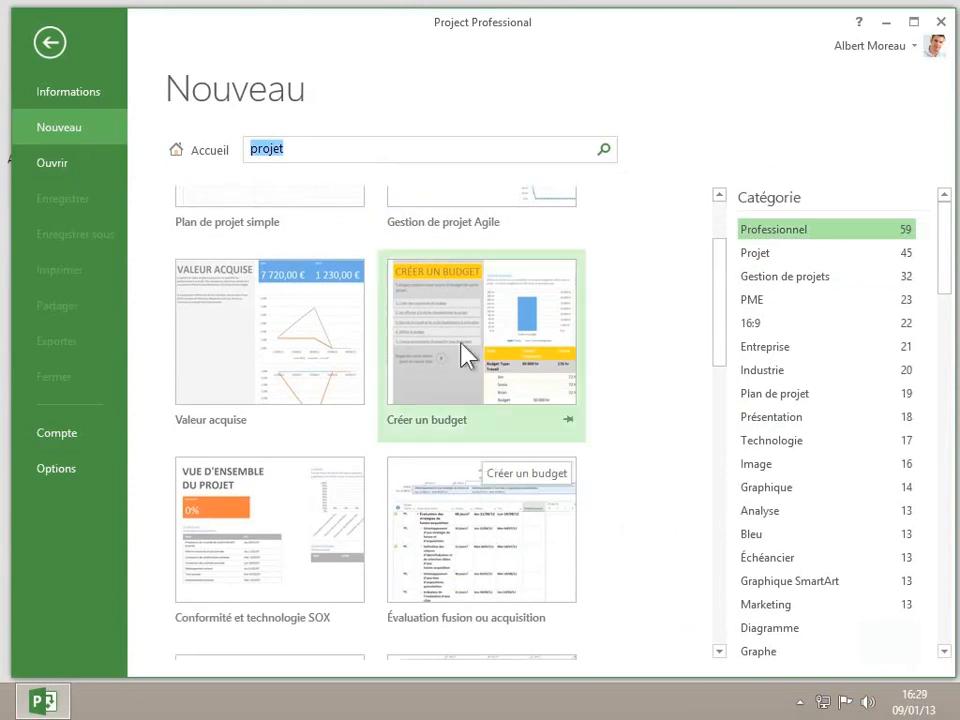
click(461, 343)
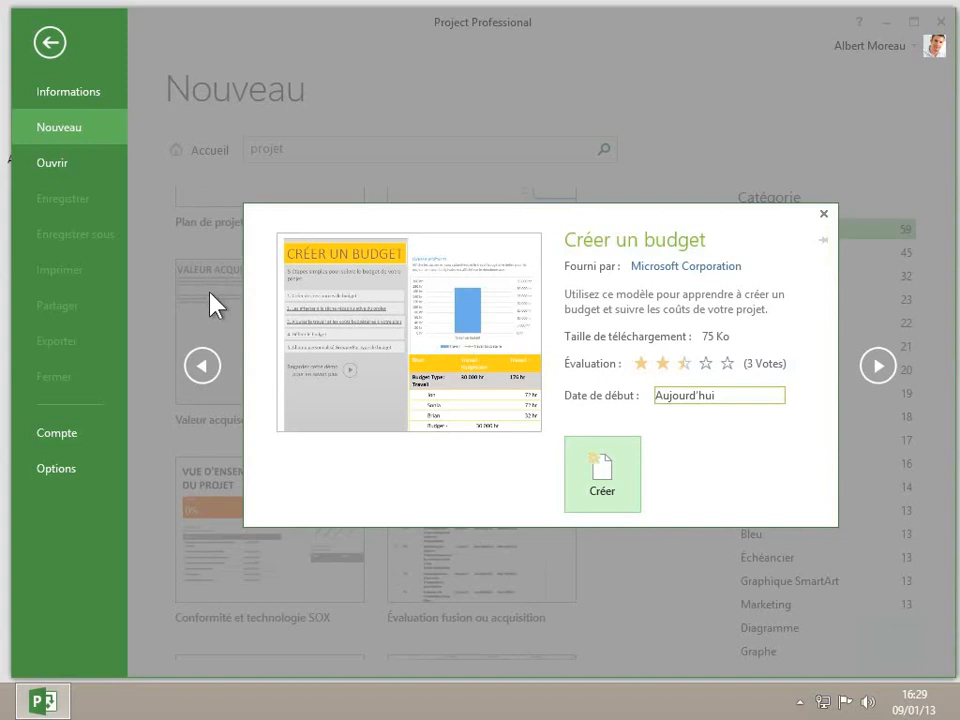
click(49, 45)
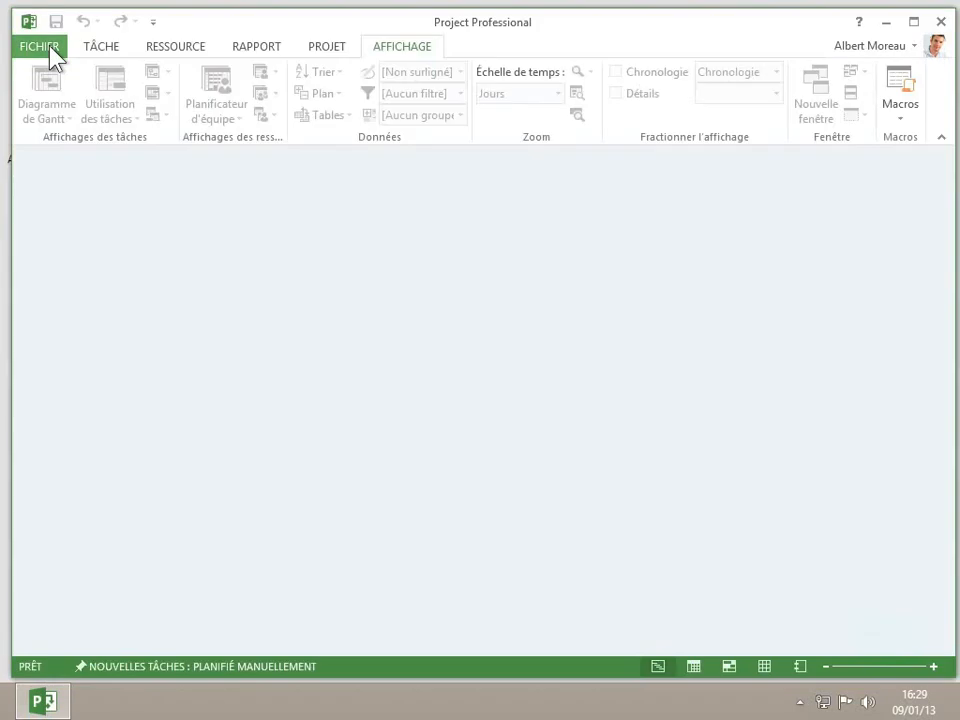
- Open amélioration service client_mef.mpp from the recently used projects
click(48, 47)
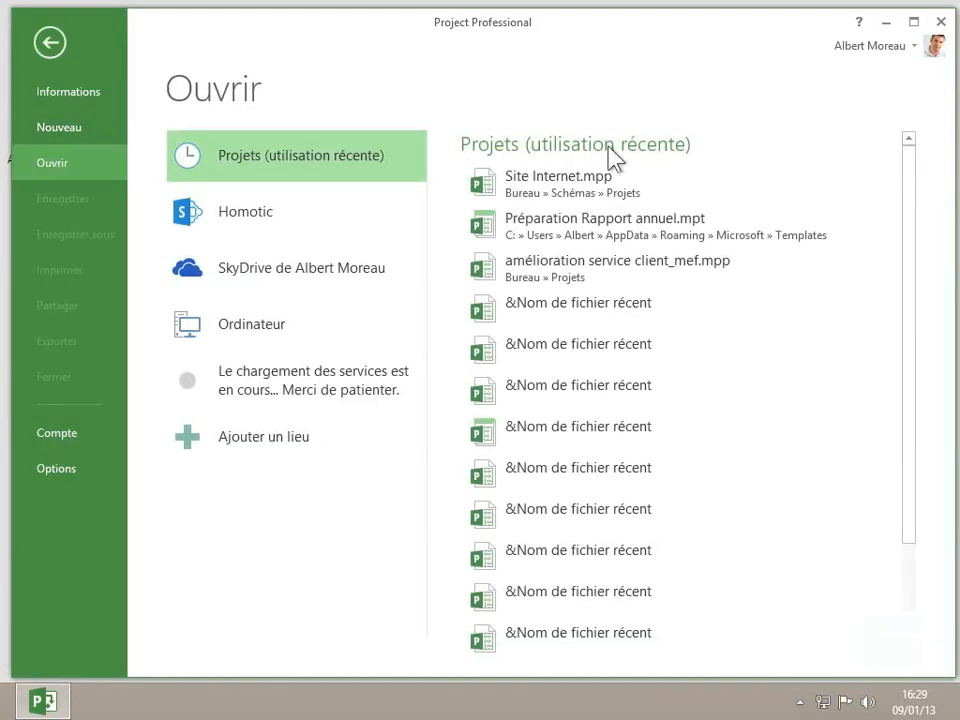
click(585, 265)
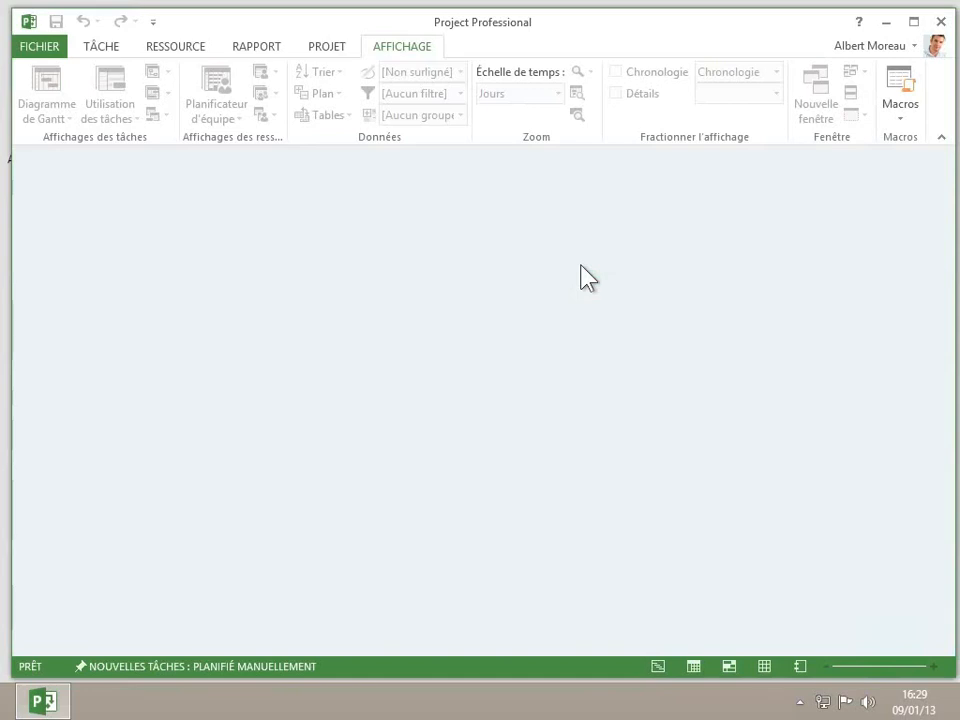
- Open amélioration service client_mef.mpp by browsing the computer to the Projets folder on the Bureau
click(55, 47)
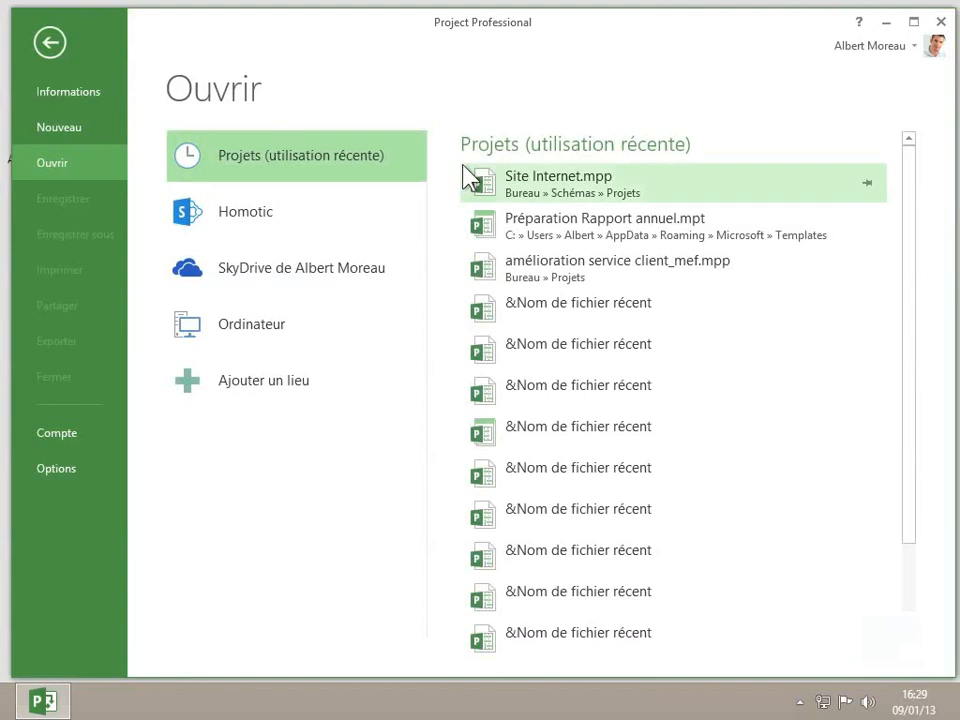
click(290, 326)
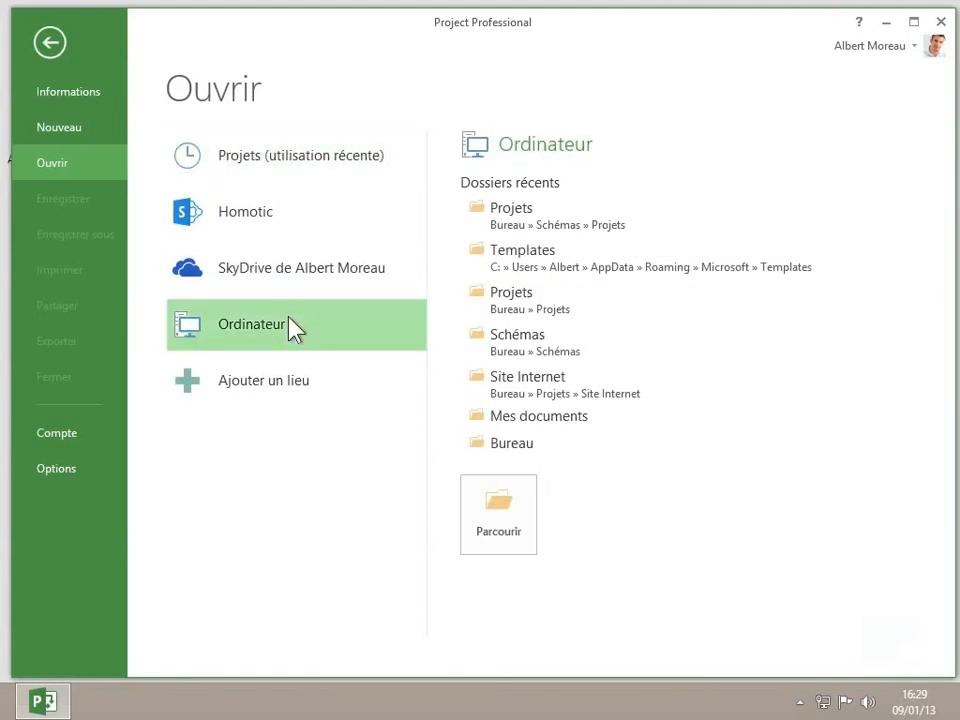
click(538, 442)
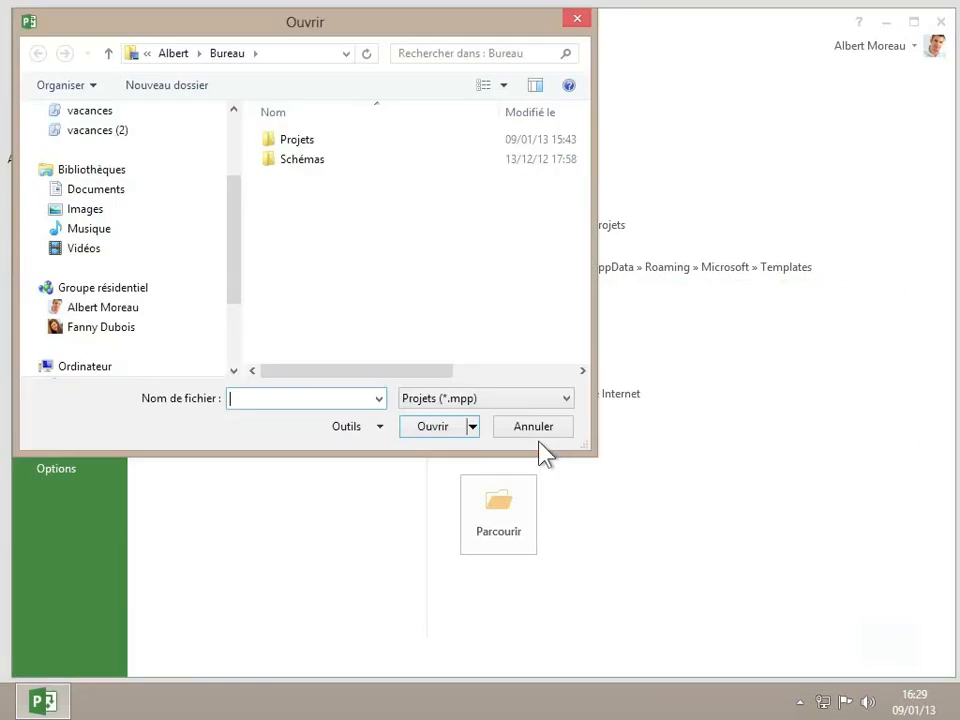
double_click(298, 141)
double_click(324, 179)
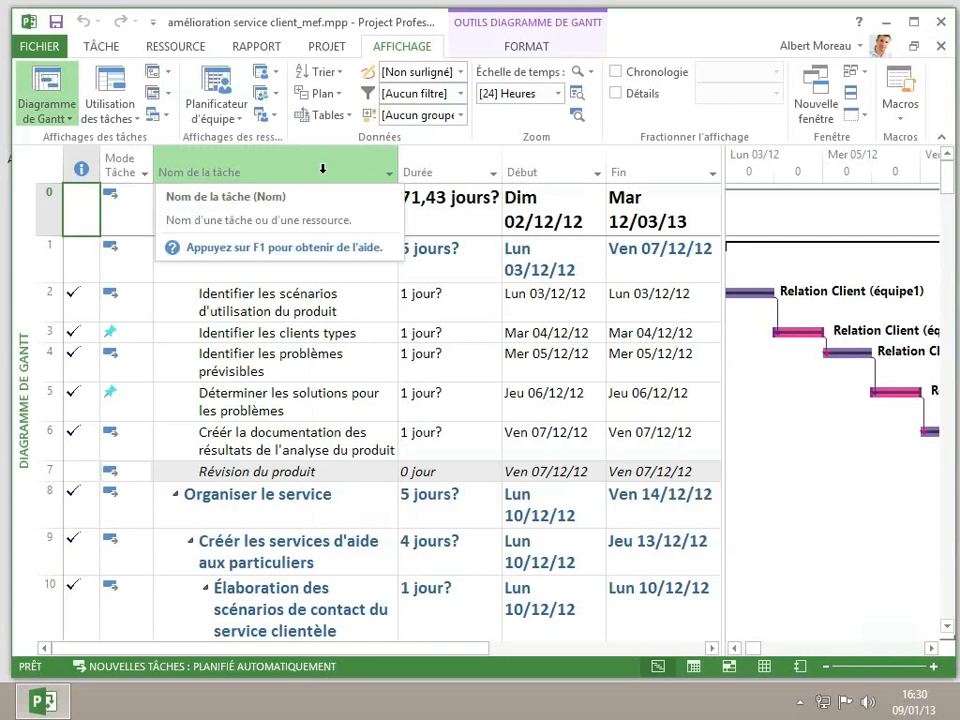
- Prepare to save a copy of the project in the computer's Bureau folder with the file type Modèle de projet (*.mpt)
click(44, 45)
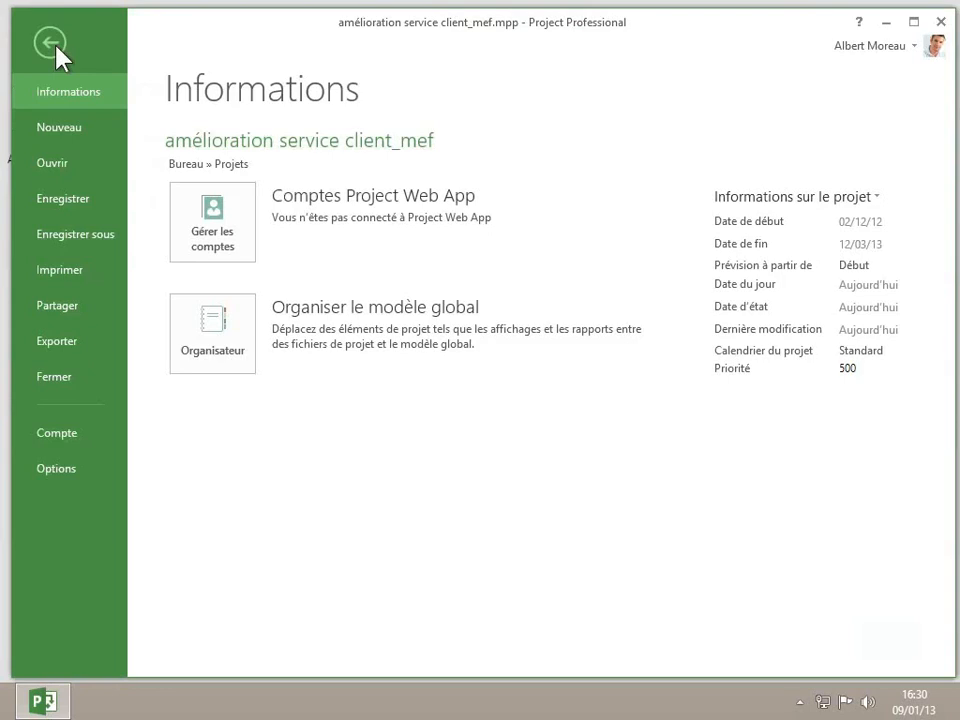
click(76, 237)
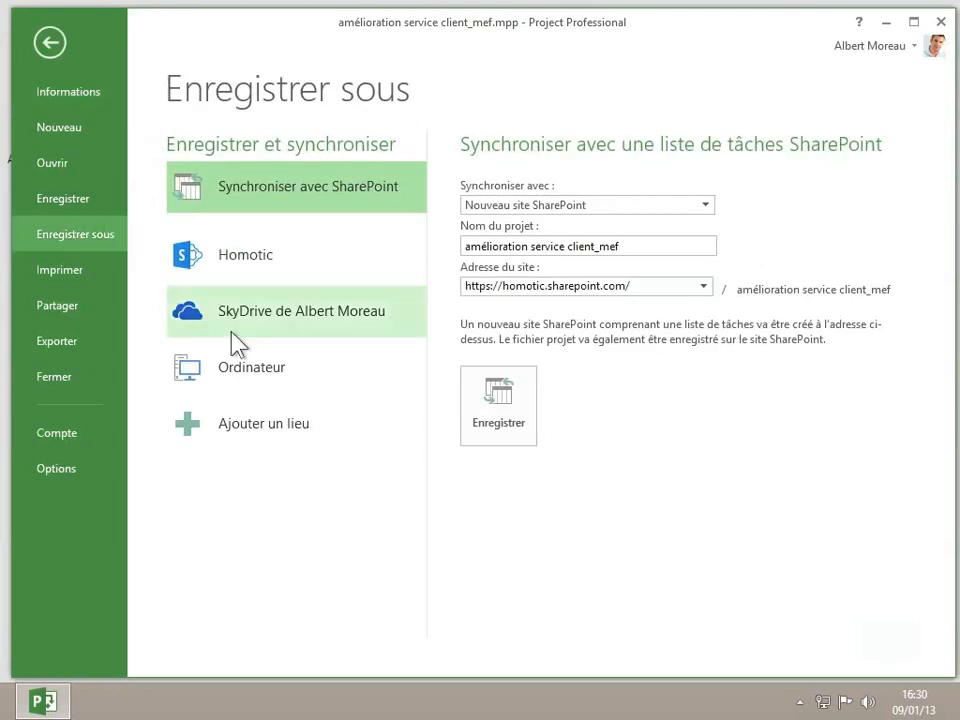
click(235, 370)
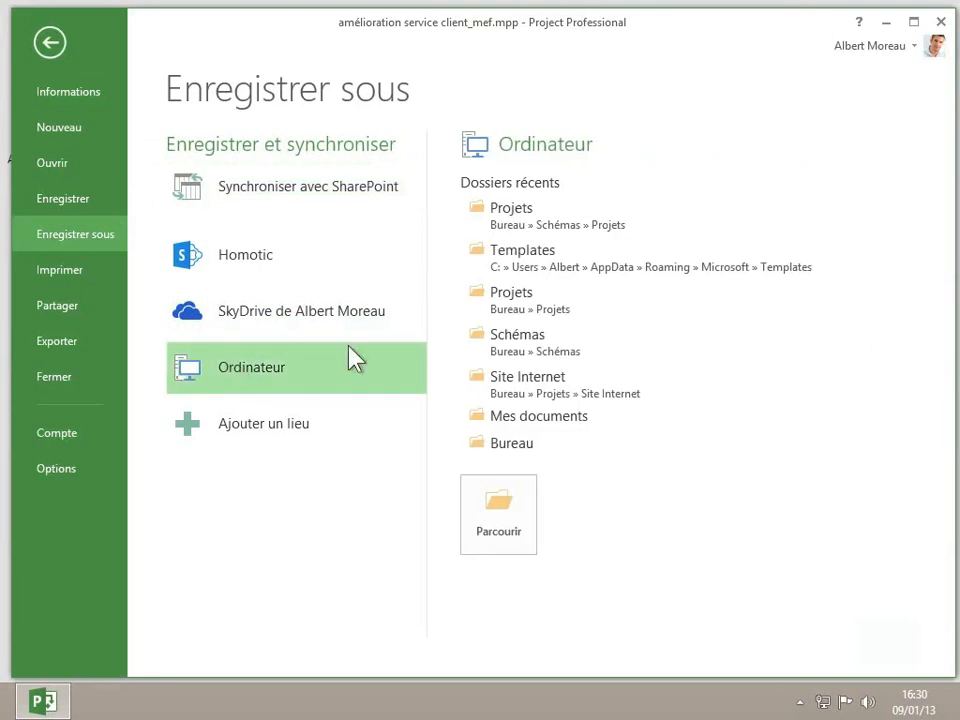
click(513, 445)
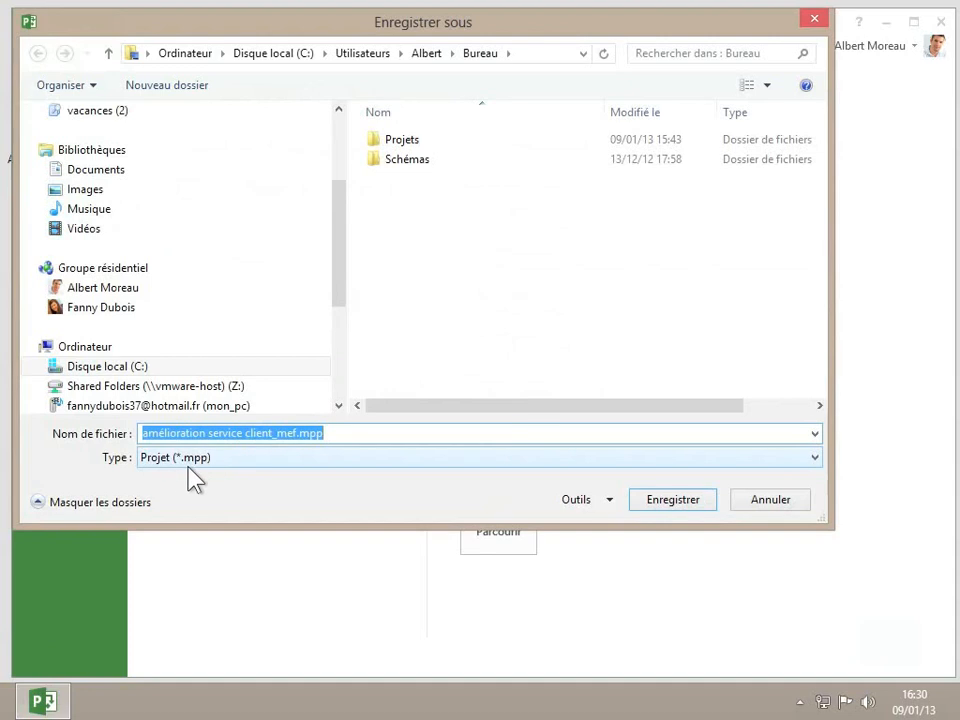
click(205, 460)
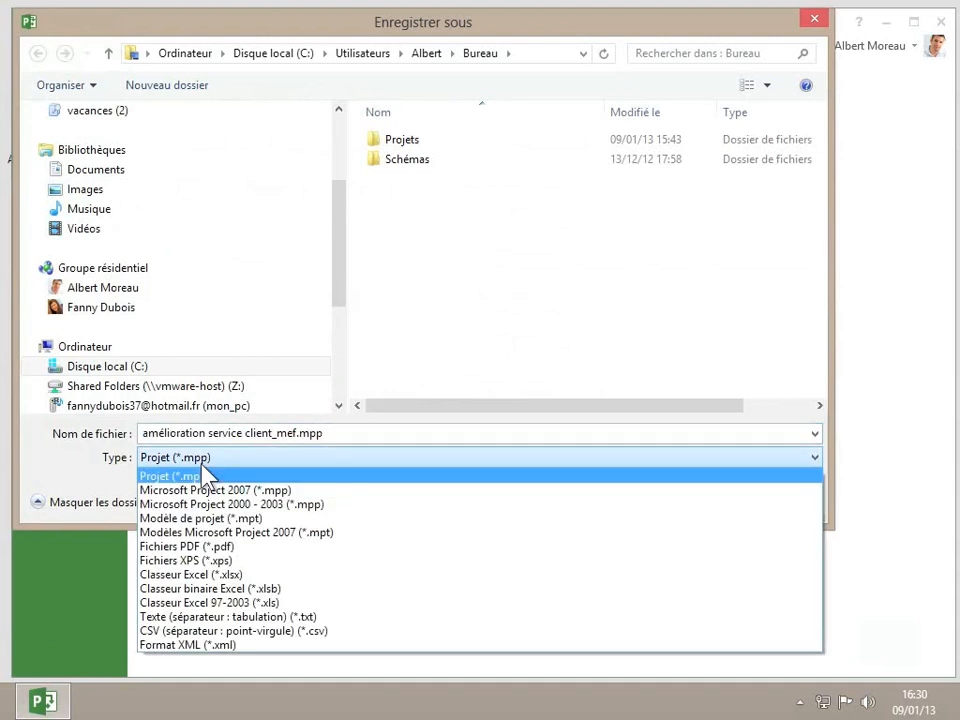
click(253, 521)
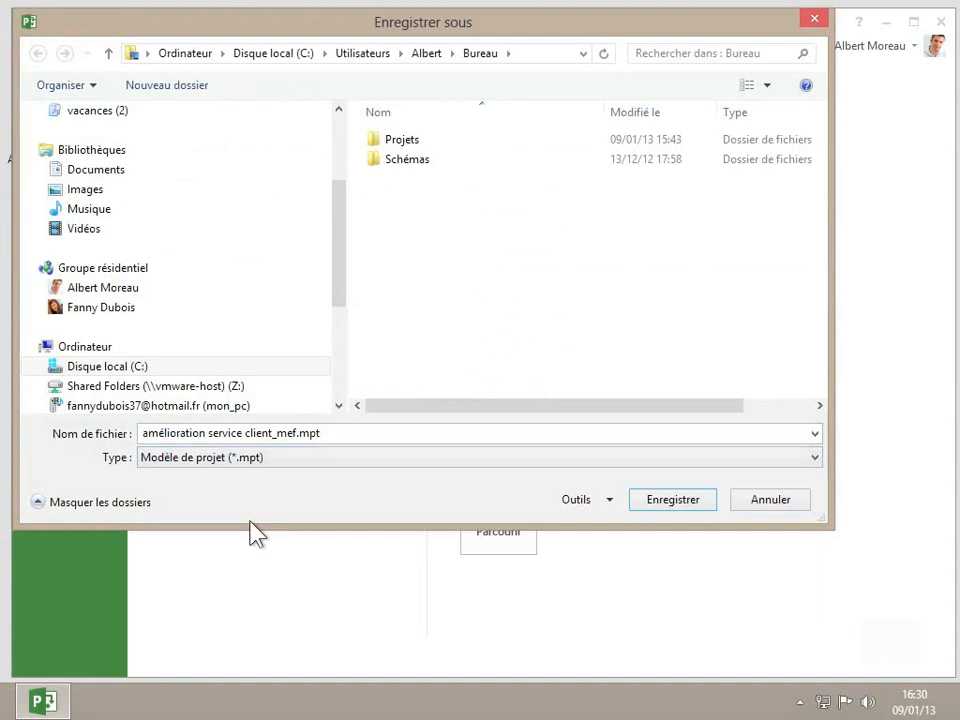
- Name the template modèle service client.mpt and save it, removing the data type Valeurs de tous les plannings de référence
click(293, 432)
drag(296, 432, 133, 432)
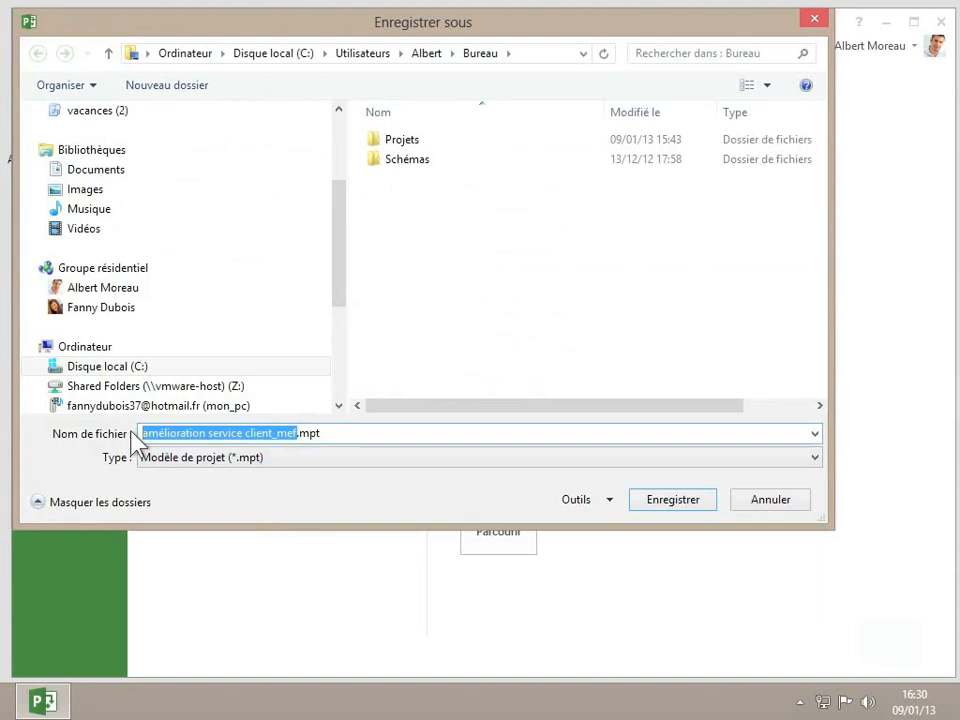
text(modèl)
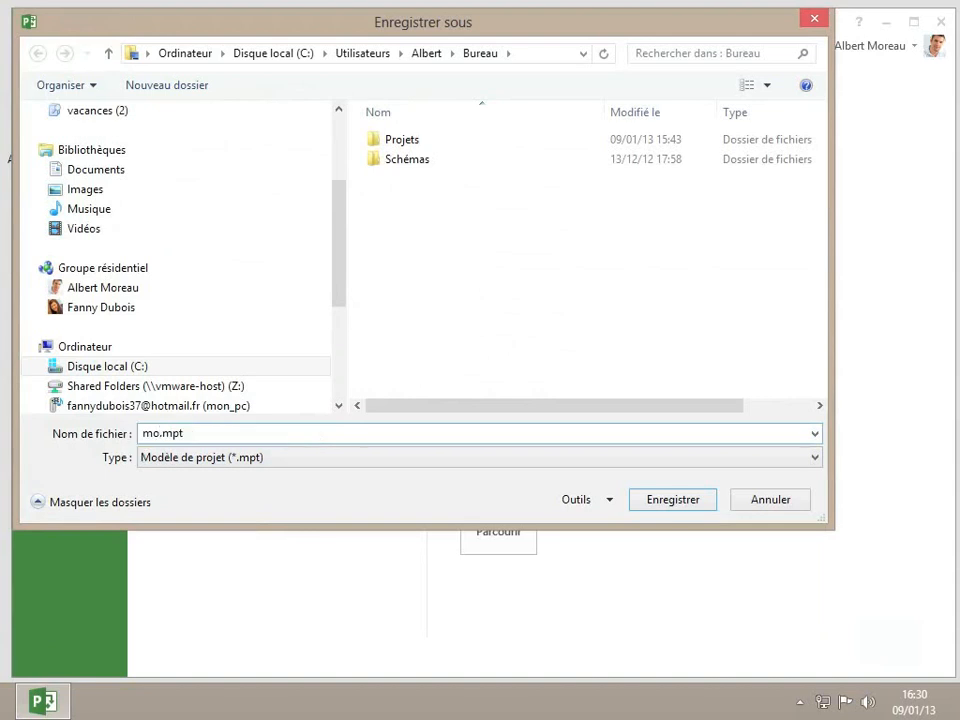
text(e service client)
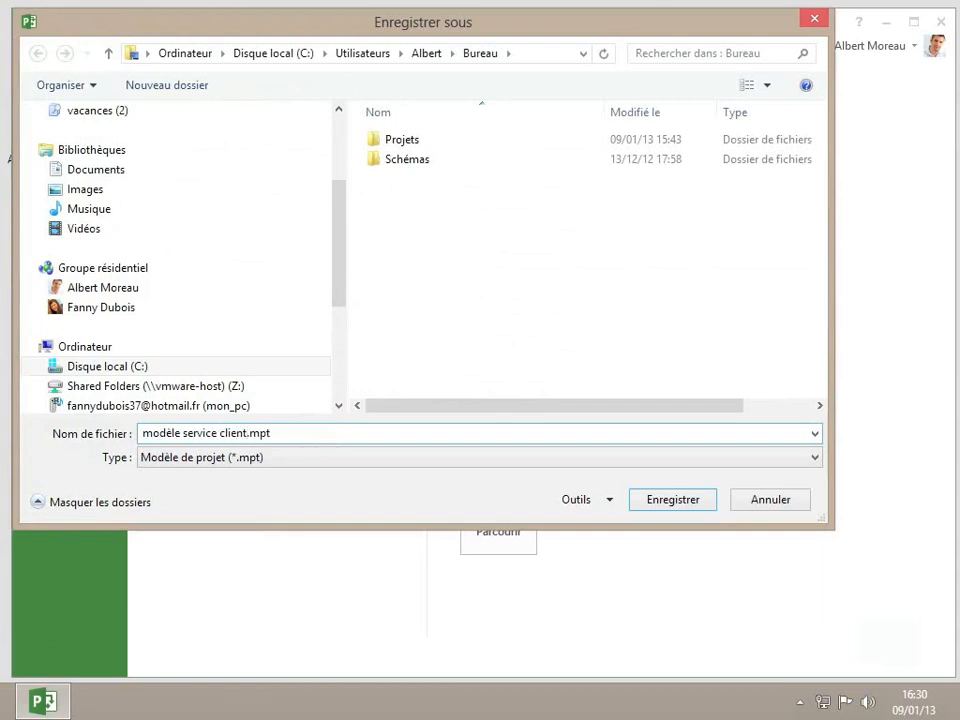
click(681, 509)
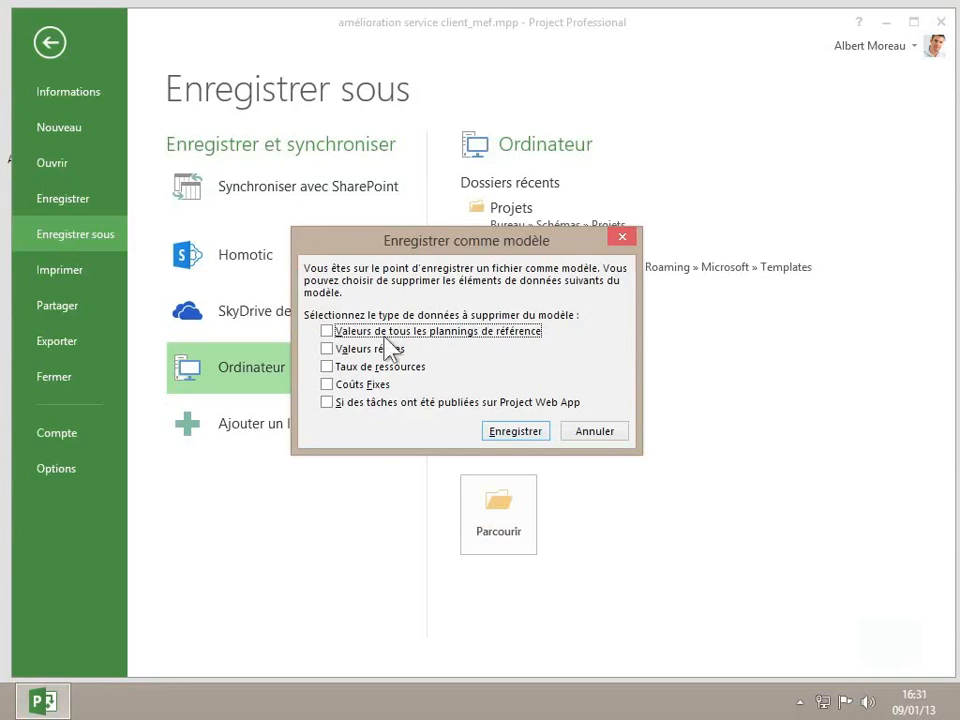
click(327, 331)
click(515, 434)
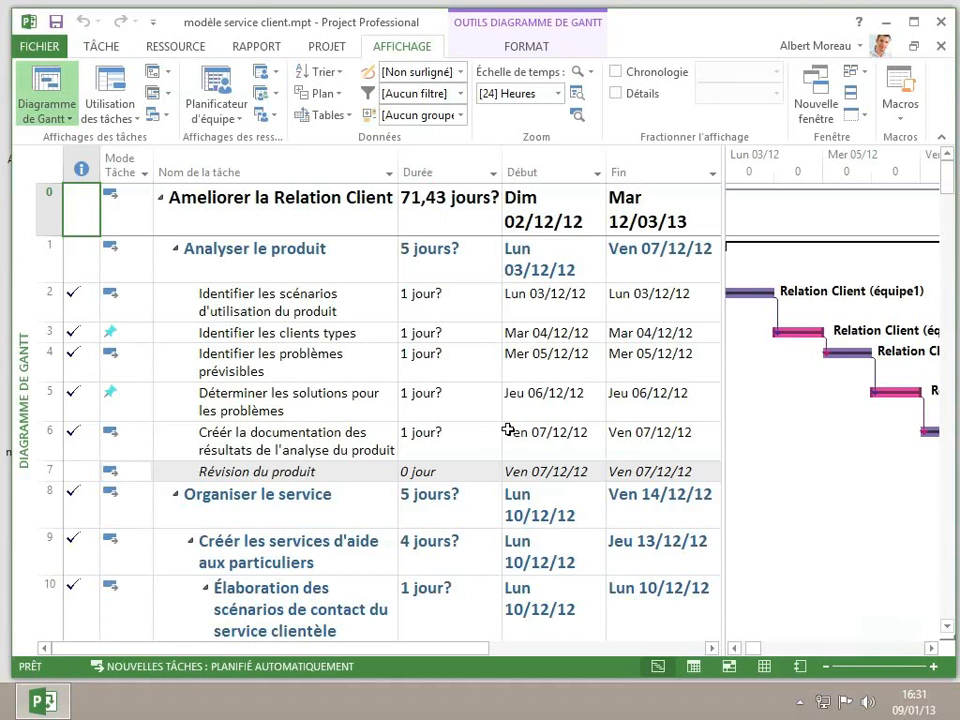